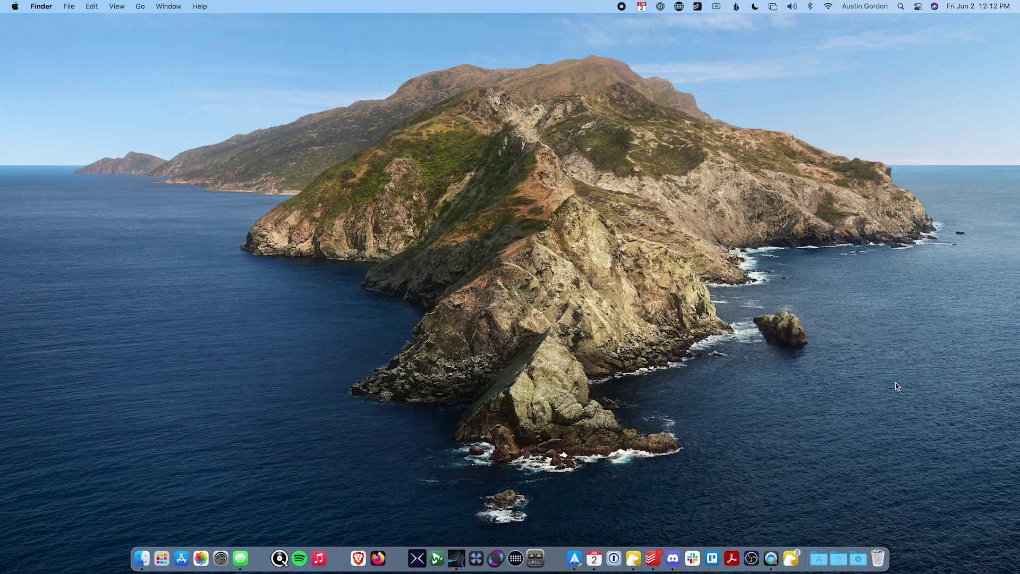
Step: Join the Soundcraft Ui24 Wi-Fi network from the menu bar and close the network list
{"action": "left_click", "coordinate": [829, 6]}
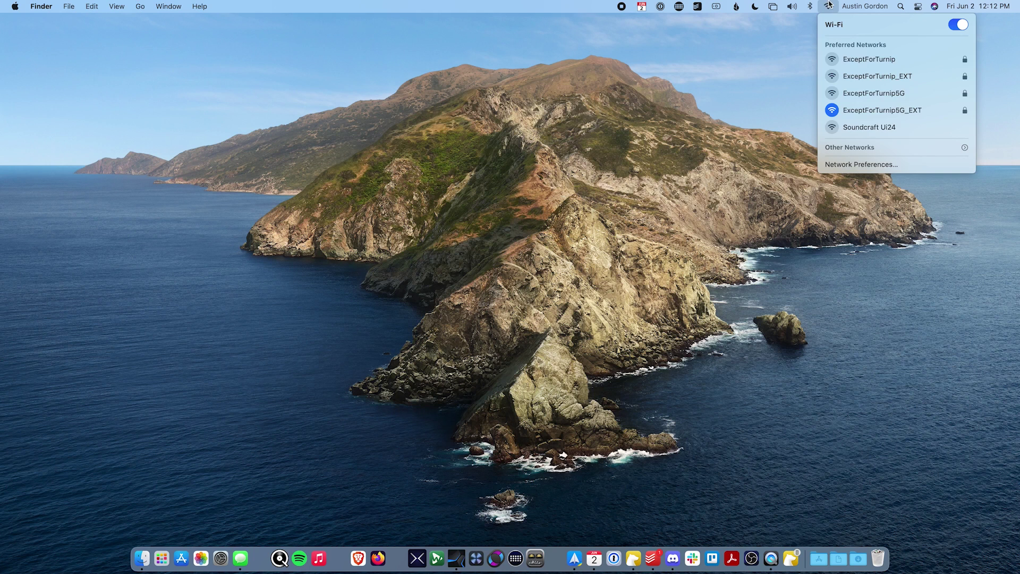
{"action": "left_click", "coordinate": [857, 127]}
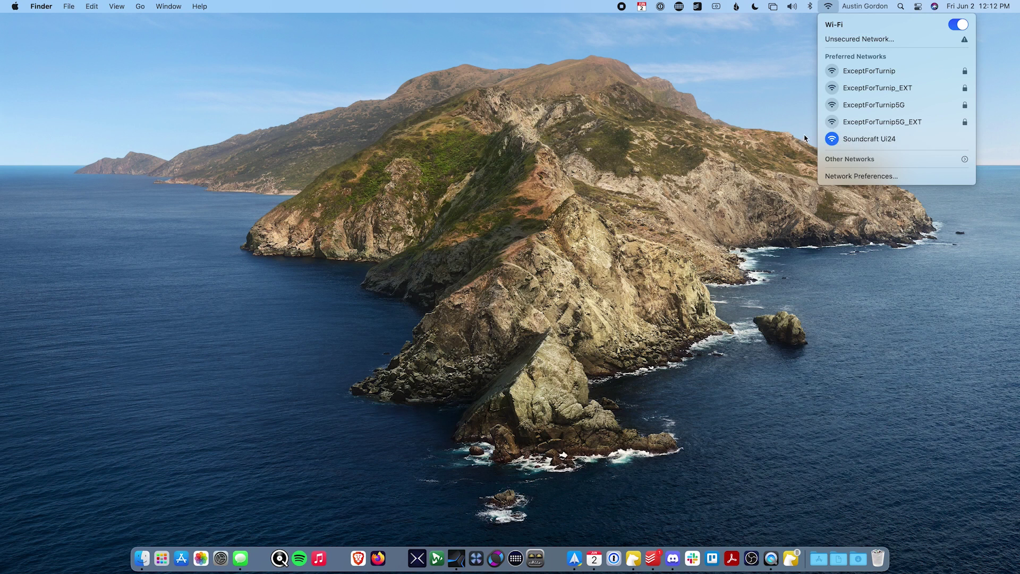
{"action": "left_click", "coordinate": [785, 148]}
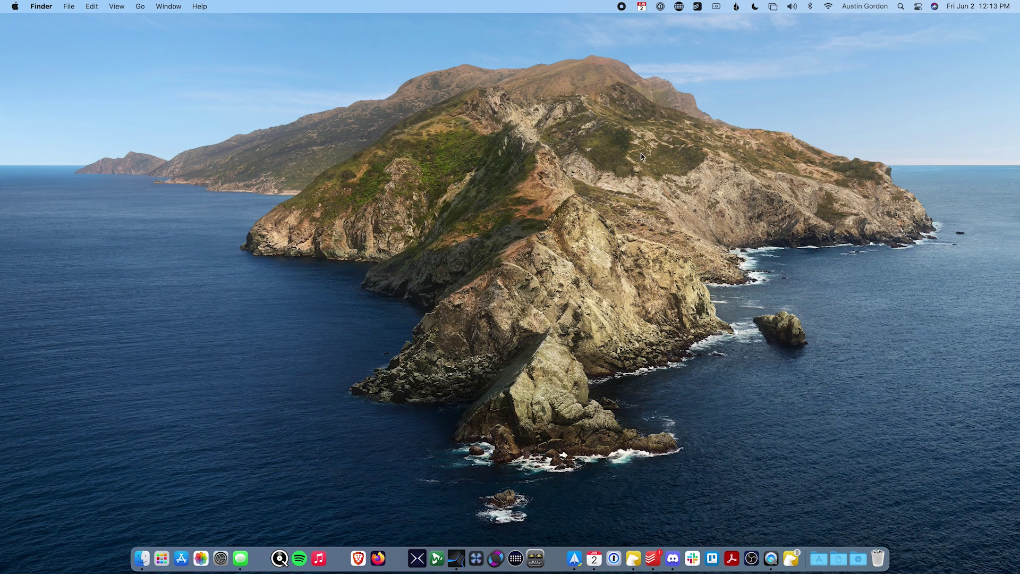
Step: Launch Firefox from the Dock
{"action": "left_click", "coordinate": [374, 556]}
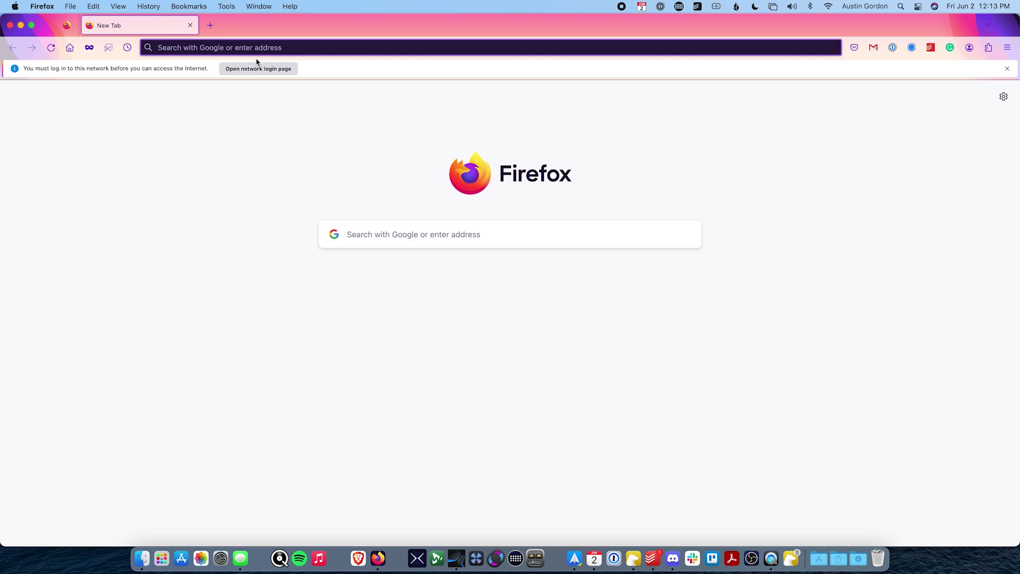
{"action": "type", "text": "ui"}
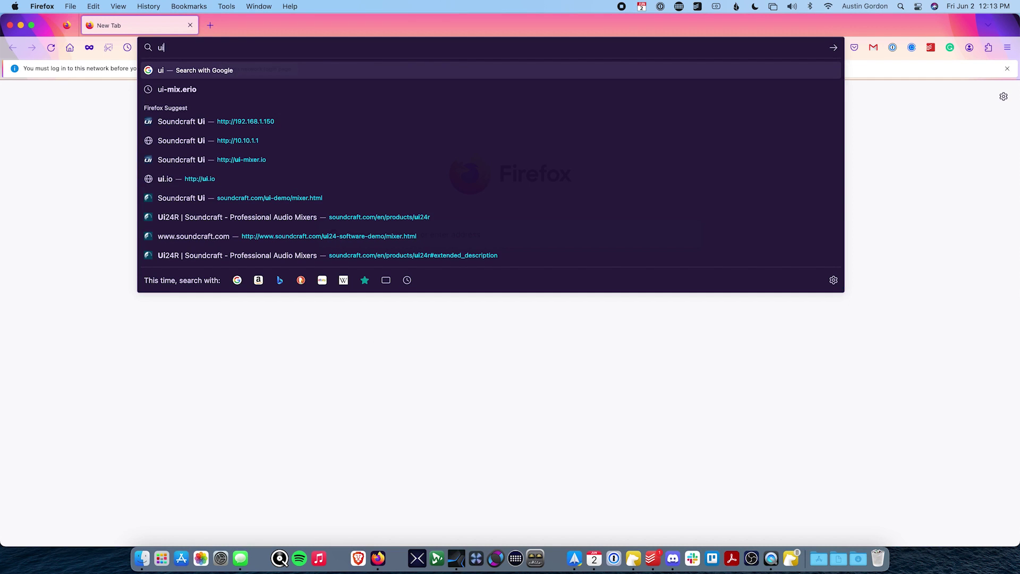
{"action": "type", "text": "-mix"}
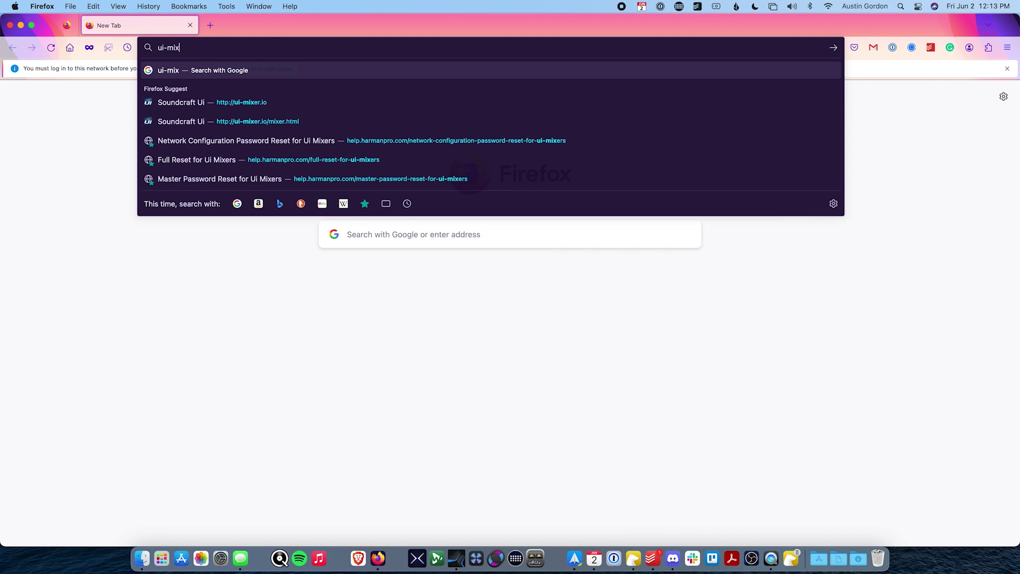
{"action": "type", "text": "er.io"}
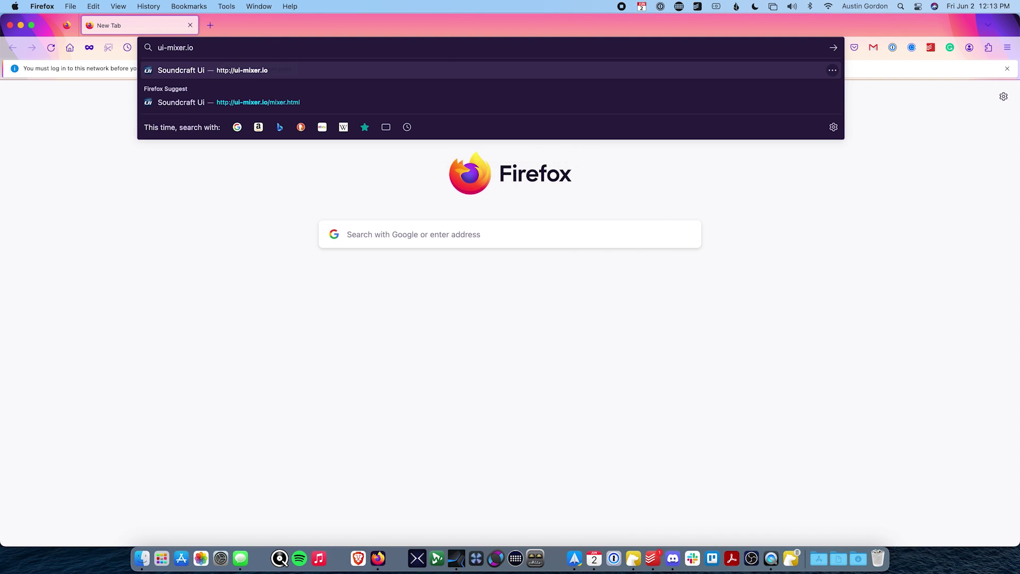
Step: Navigate Firefox to ui-mixer.io
{"action": "key", "text": "Return"}
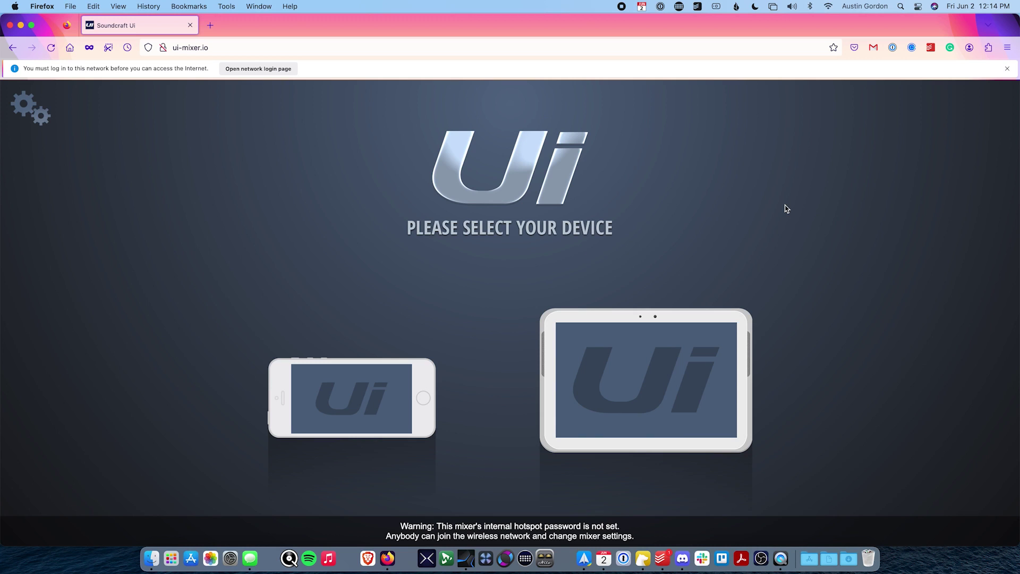
Step: Choose the tablet version on the device-selection page so mixer.html loads
{"action": "left_click", "coordinate": [663, 423]}
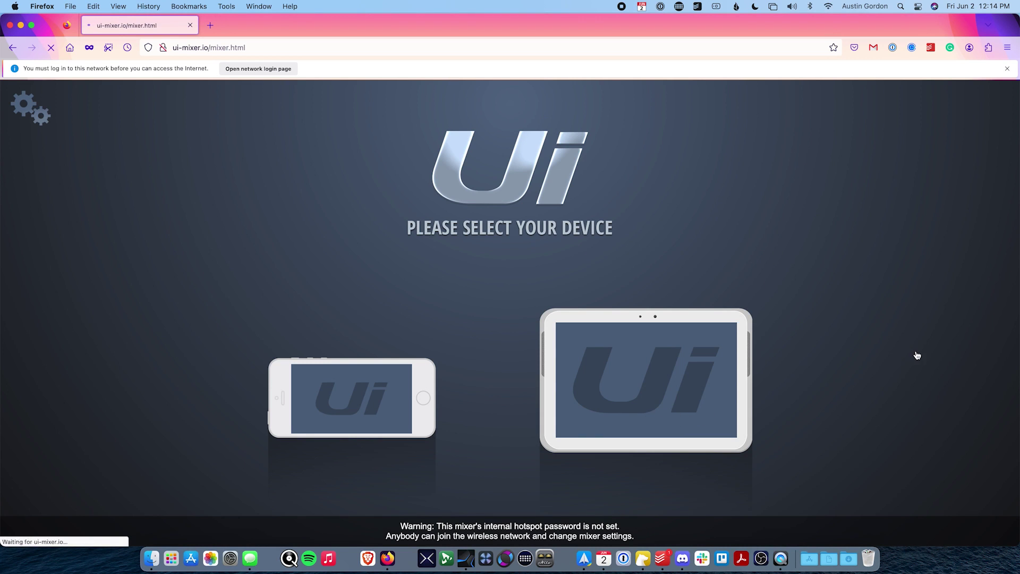